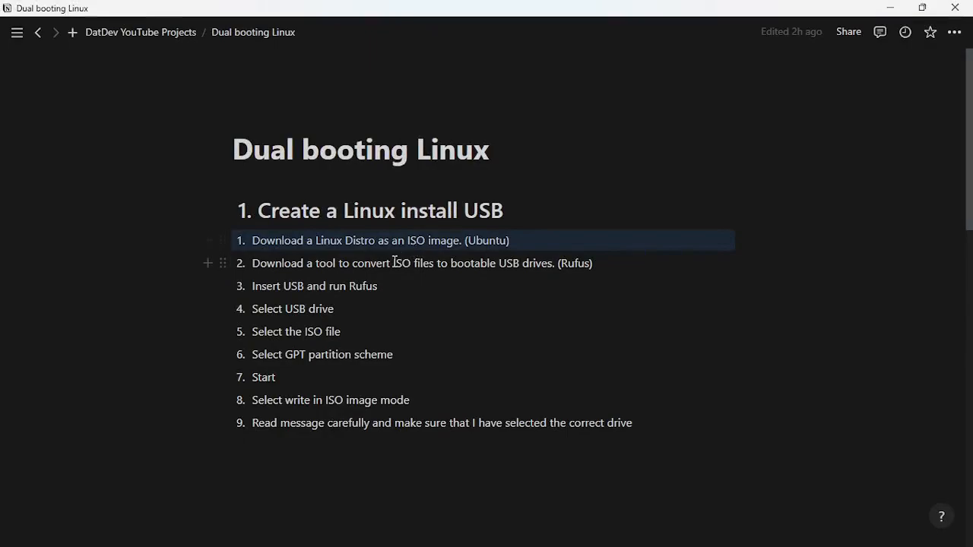
double_click(340, 260)
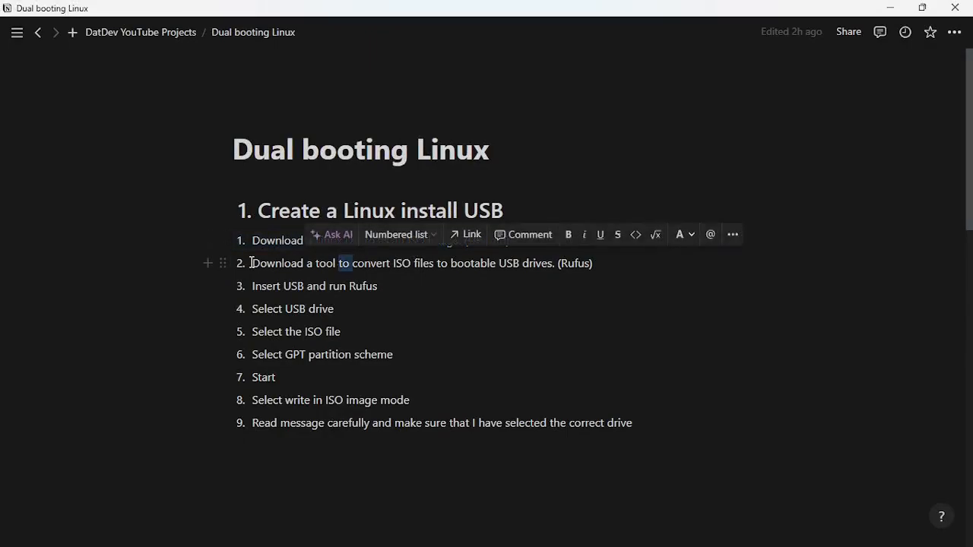
key(Escape)
key(Up)
key(Down)
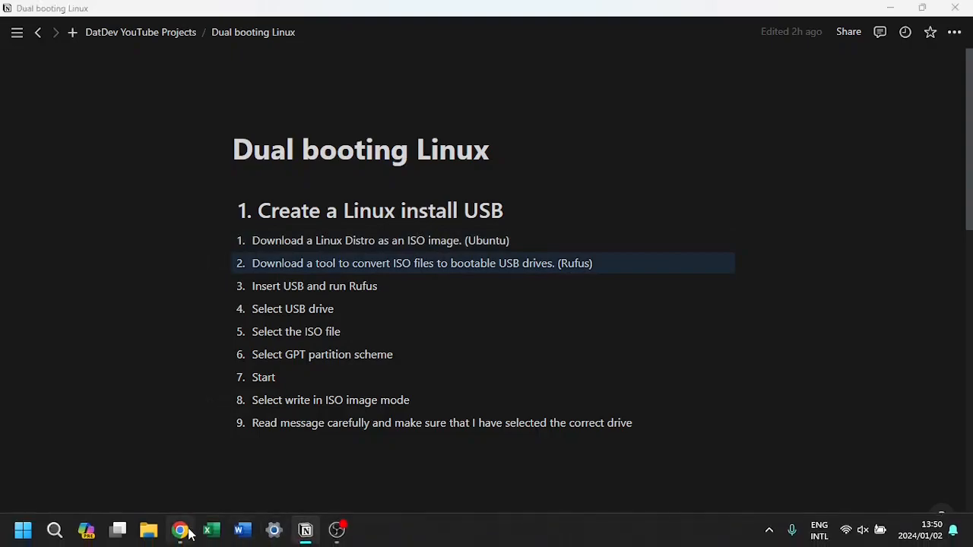
Switch to Chrome and look up the standard Windows x64 release, rufus-4.3.exe, on the Rufus download page
click(189, 532)
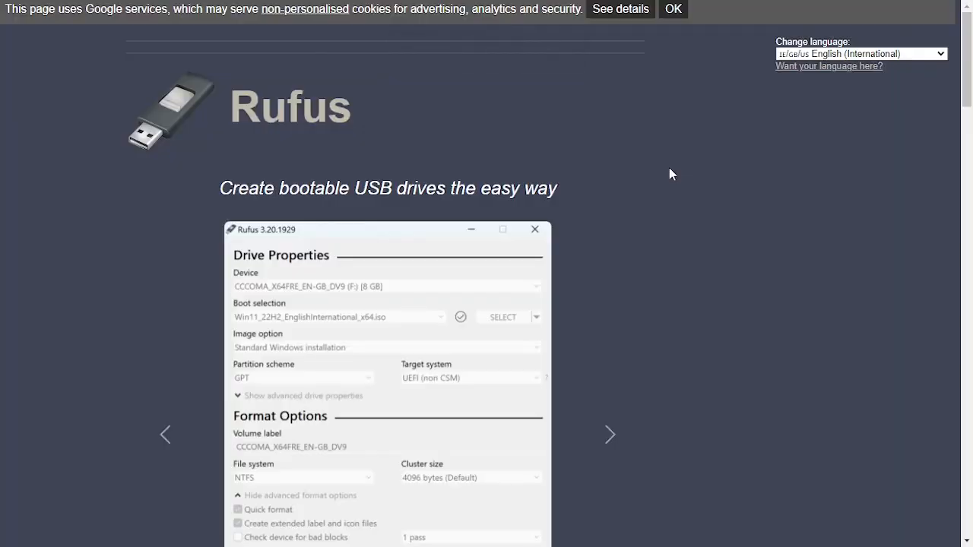
scroll(259, 182, down, 7)
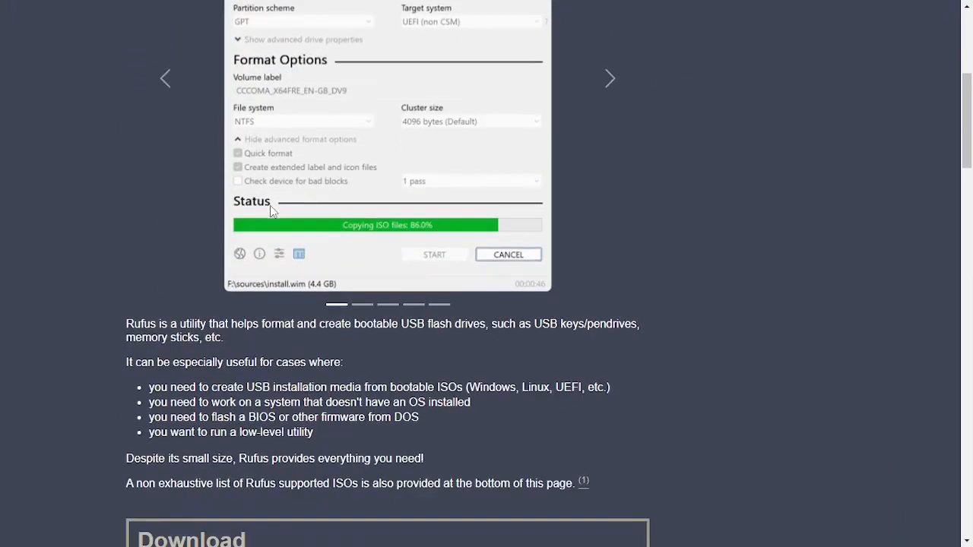
scroll(272, 212, down, 1)
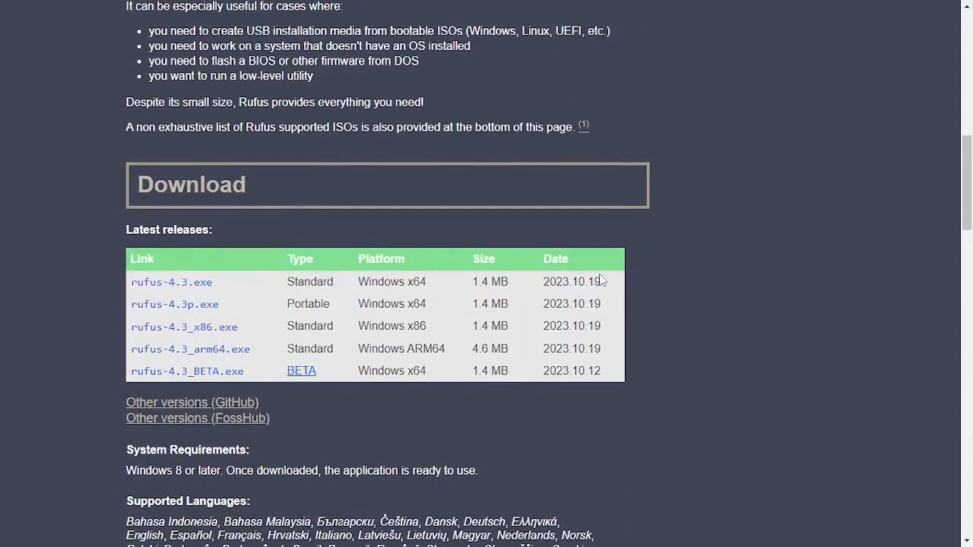
drag(615, 282, 82, 287)
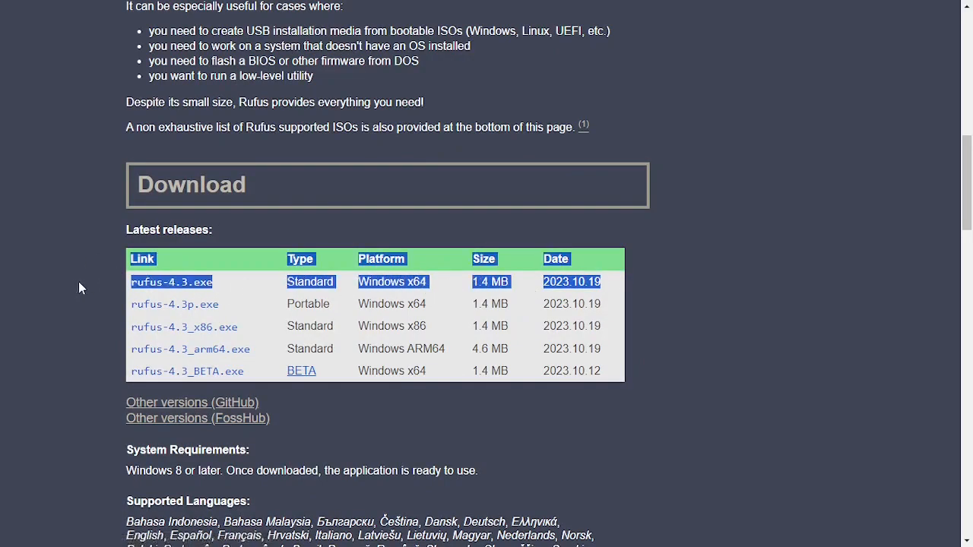
click(74, 281)
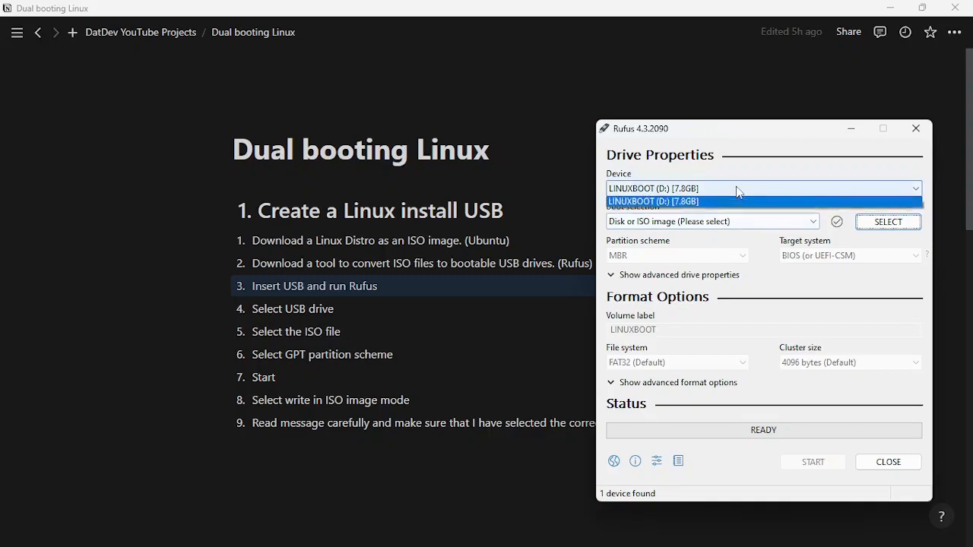
In Rufus, choose LINUXBOOT (D:) as the device and load ubuntu-22.04.3-desktop-amd64.iso from Downloads as the boot image
click(687, 202)
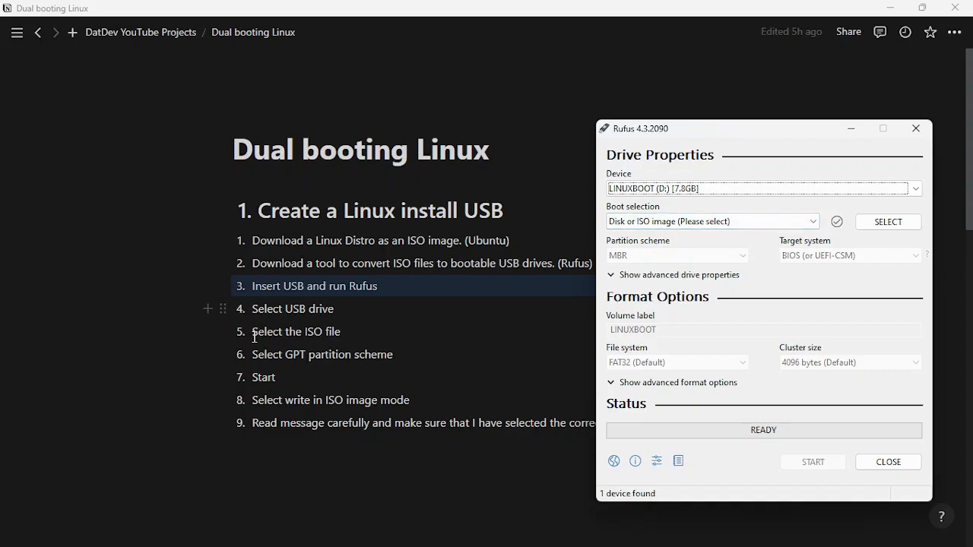
click(904, 225)
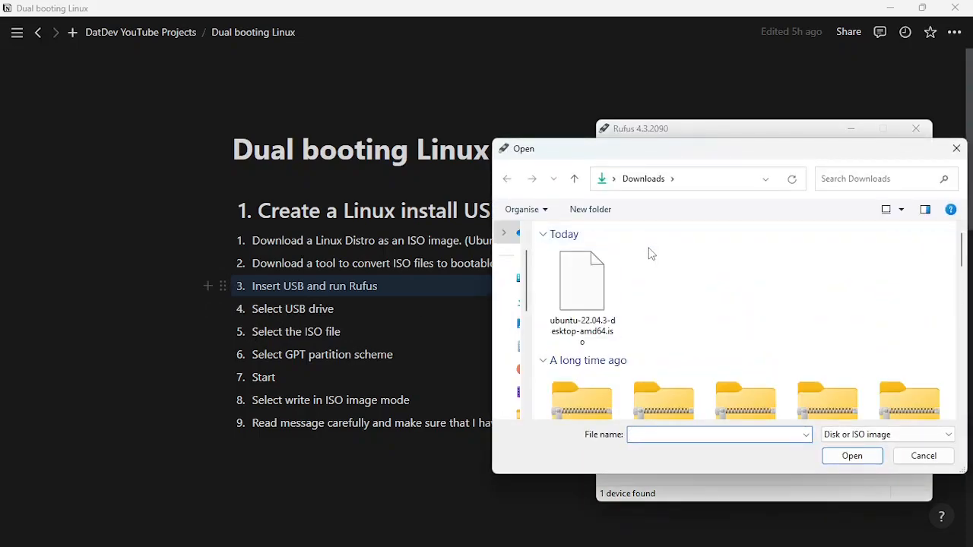
double_click(604, 279)
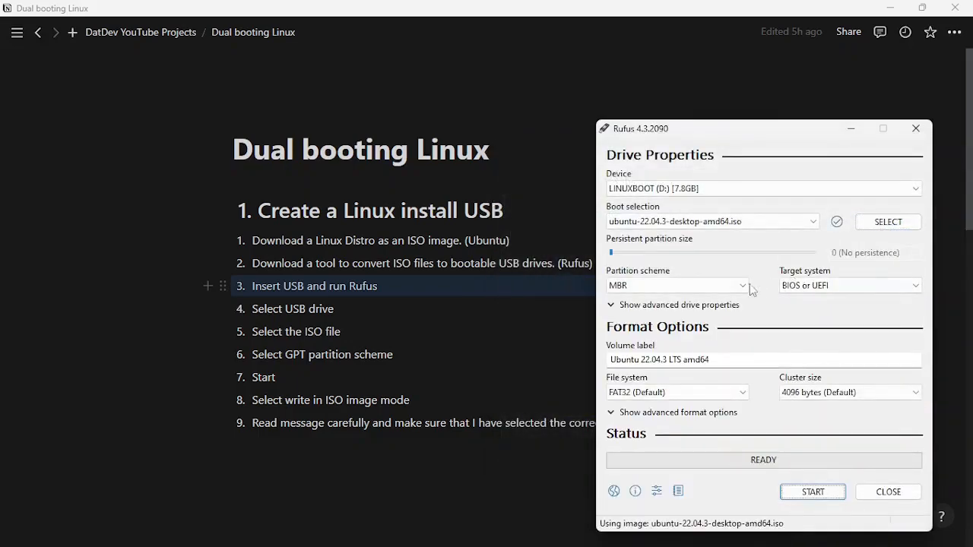
Set the partition scheme to GPT and write the USB drive in ISO Image mode, accepting the erasure of its data
click(665, 292)
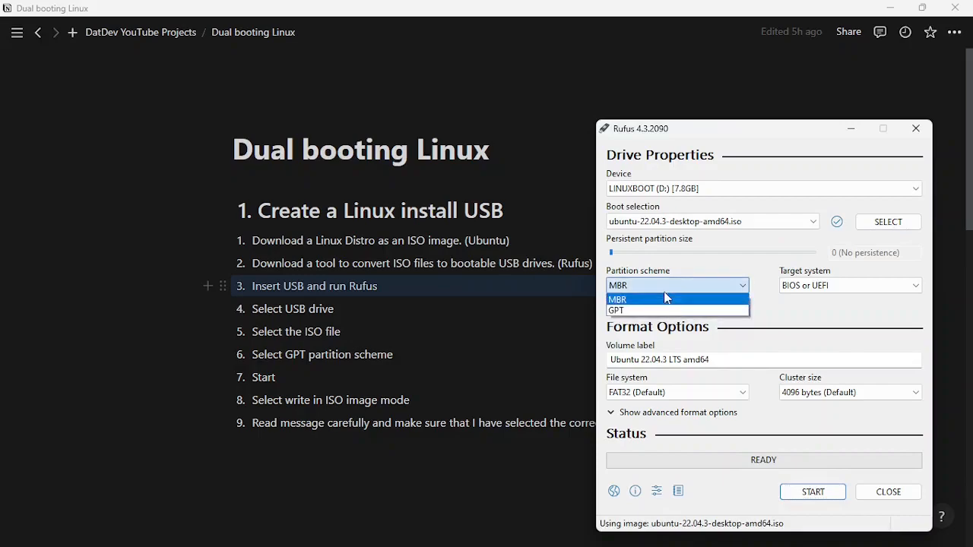
click(646, 309)
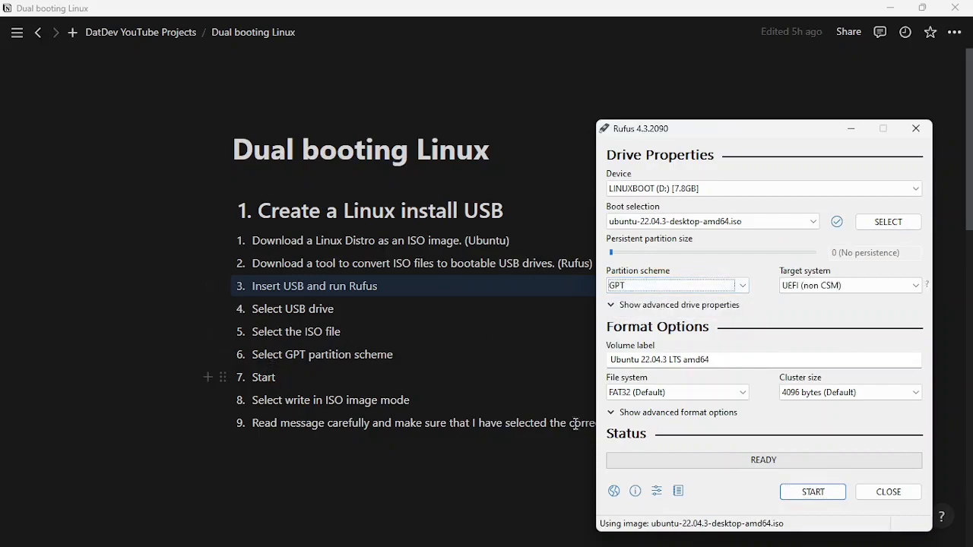
click(803, 496)
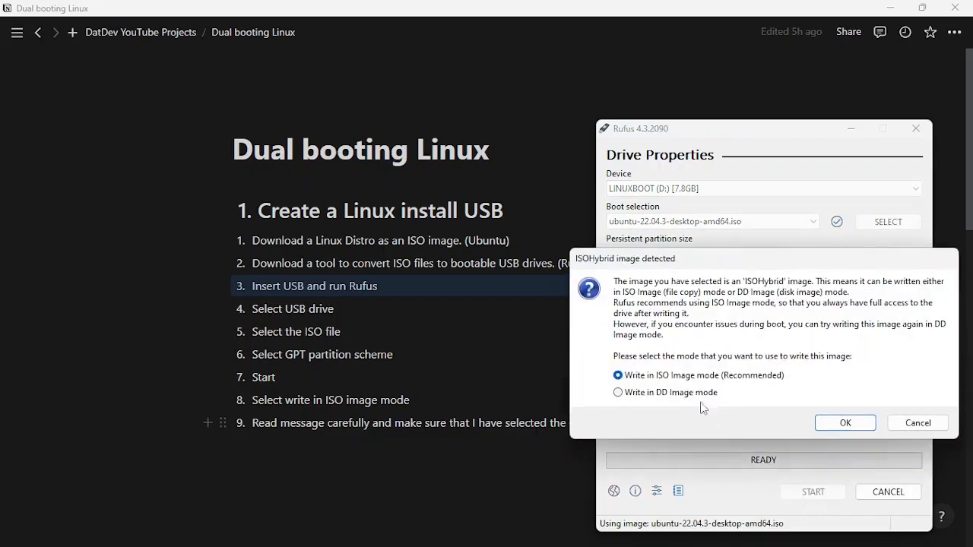
click(840, 424)
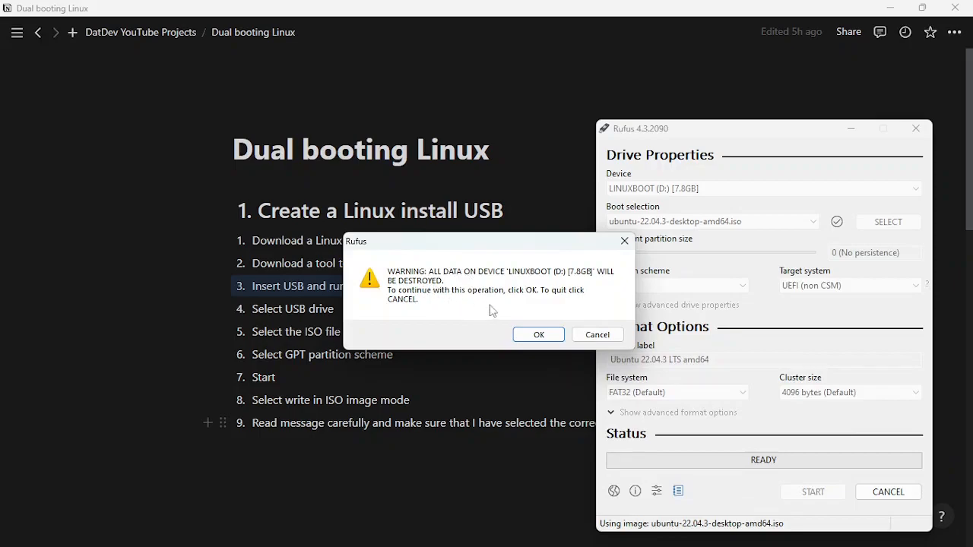
click(538, 336)
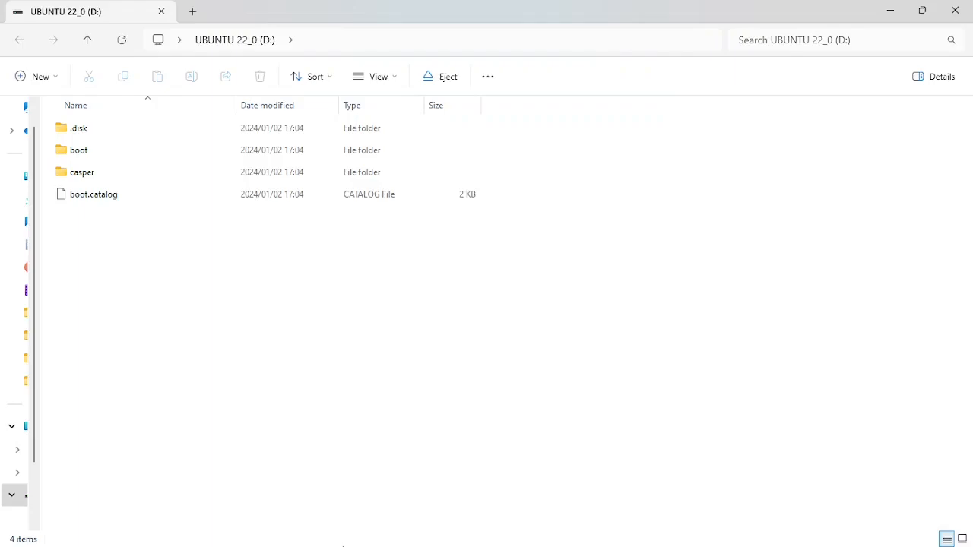
Minimize the USB drive's folder window and open Disk Management, placing it beside the partition notes
click(890, 10)
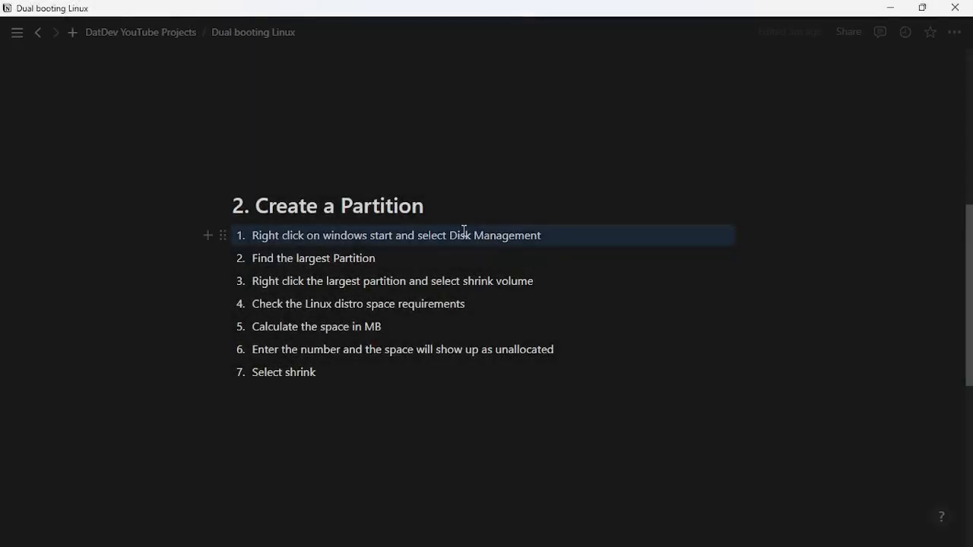
mouse_move(337, 541)
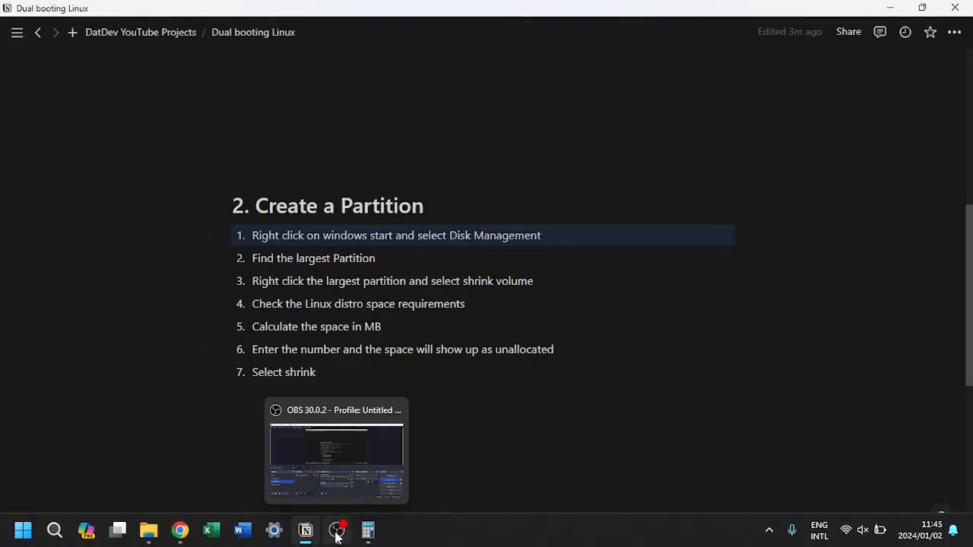
right_click(28, 537)
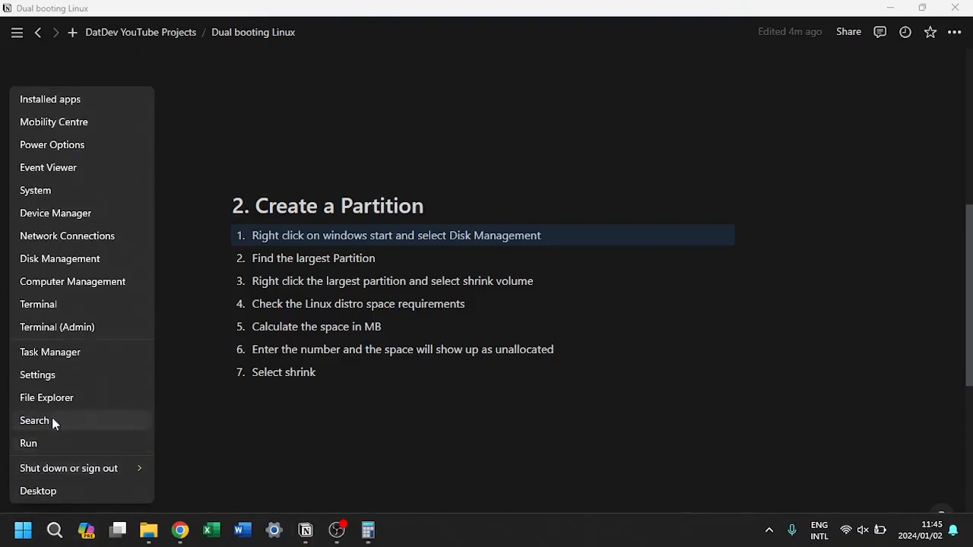
click(87, 261)
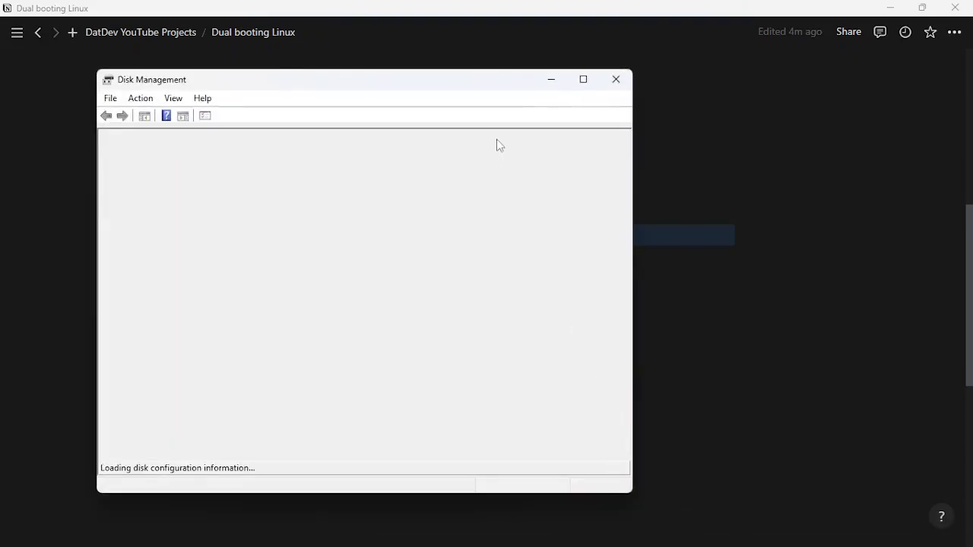
drag(486, 80, 609, 99)
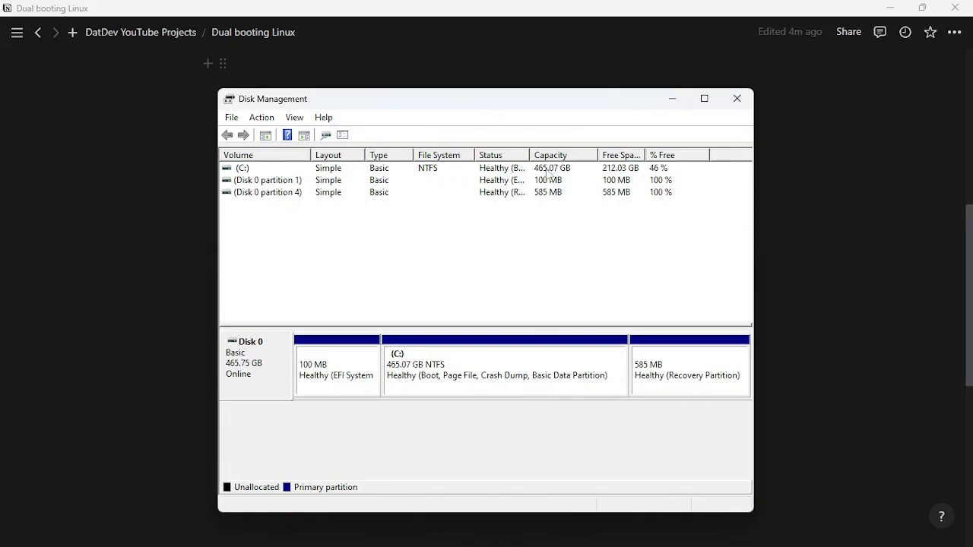
drag(360, 103, 572, 116)
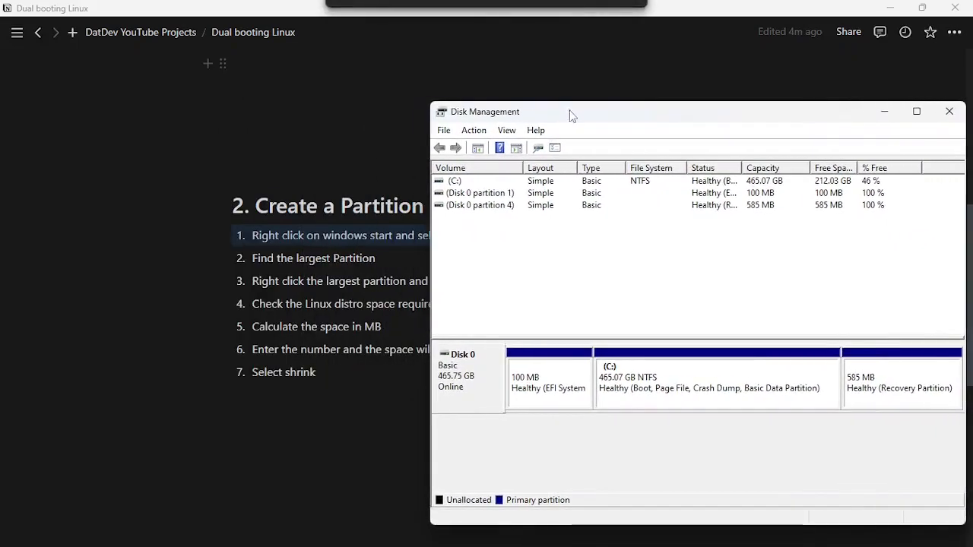
Calculate 100 × 1024 in Calculator to get the partition size in MB, and select the result
click(311, 259)
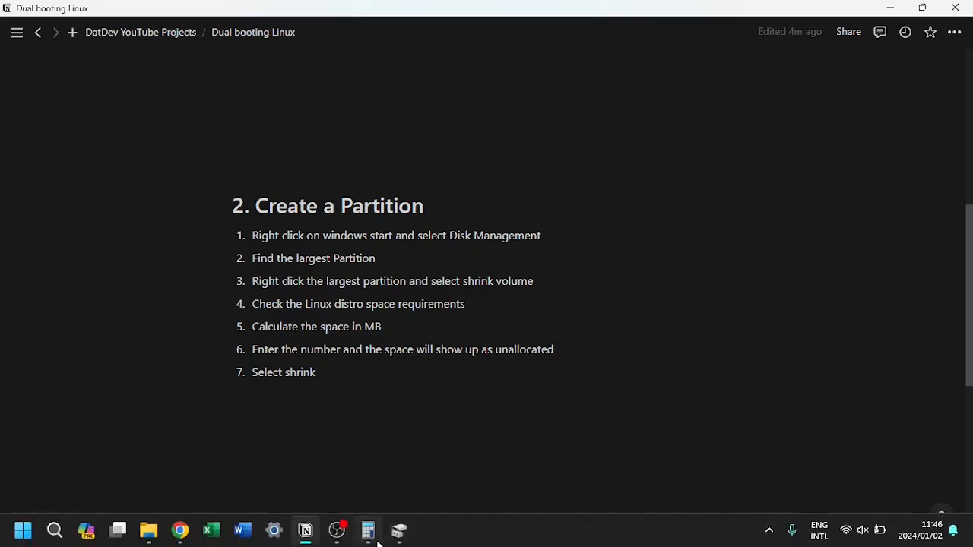
click(368, 531)
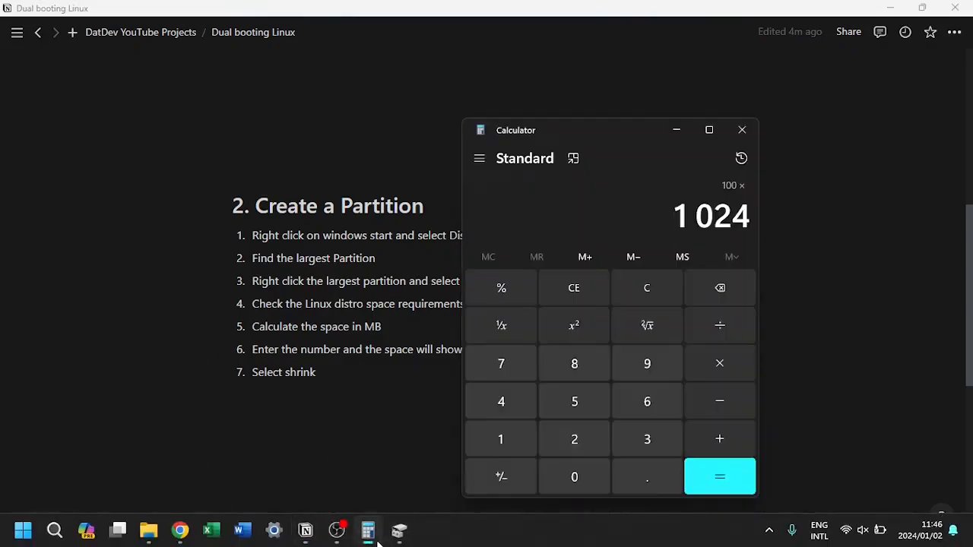
click(708, 477)
drag(637, 215, 743, 215)
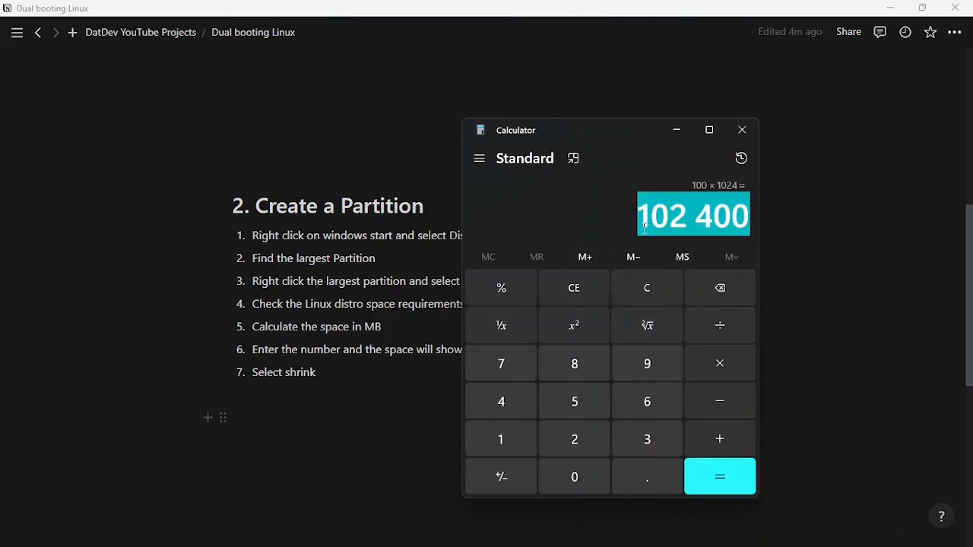
key(alt+Tab)
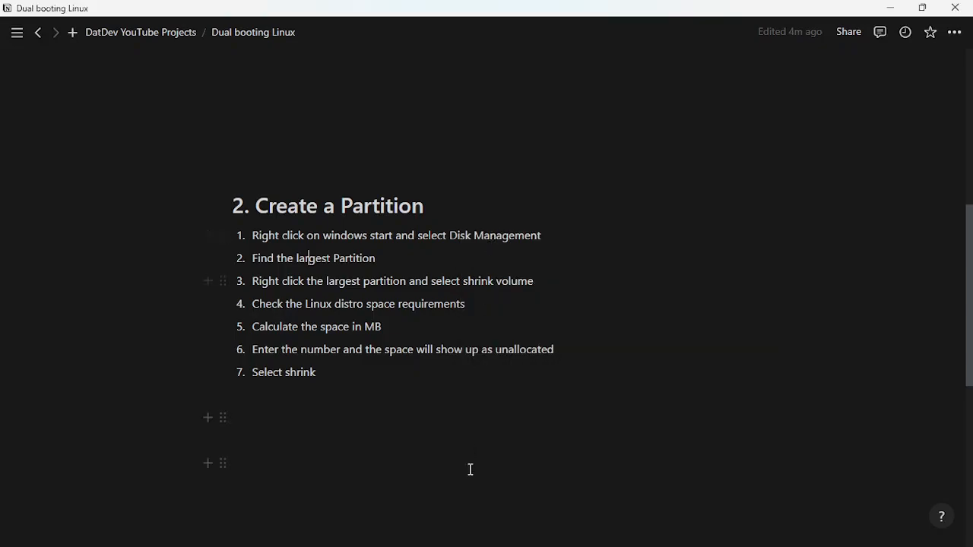
Switch back to Disk Management and open the Shrink Volume dialog for the C: volume
mouse_move(331, 541)
click(378, 537)
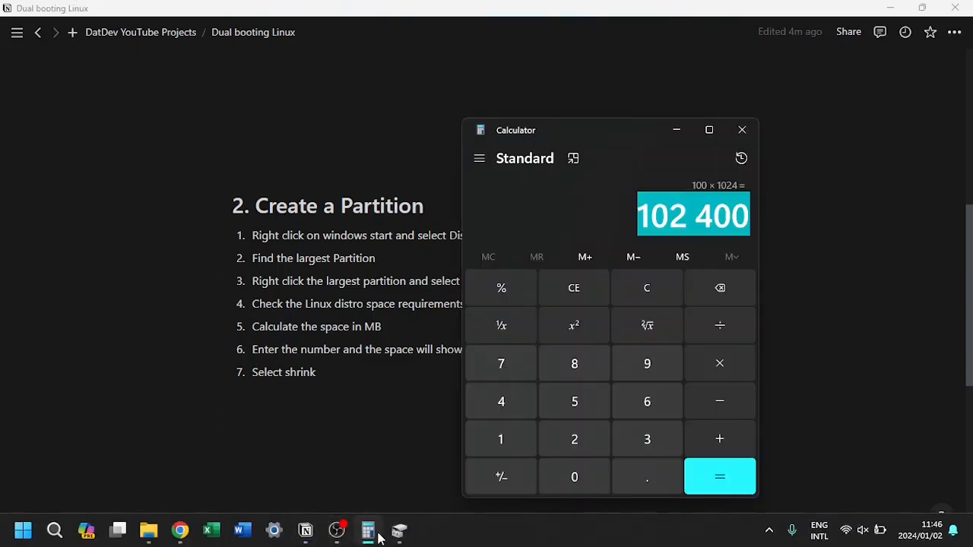
click(399, 532)
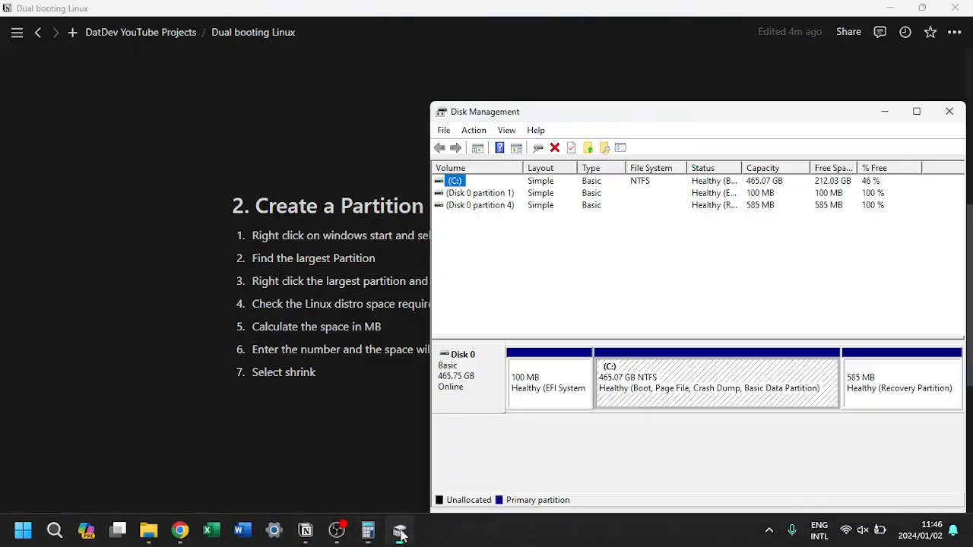
right_click(460, 186)
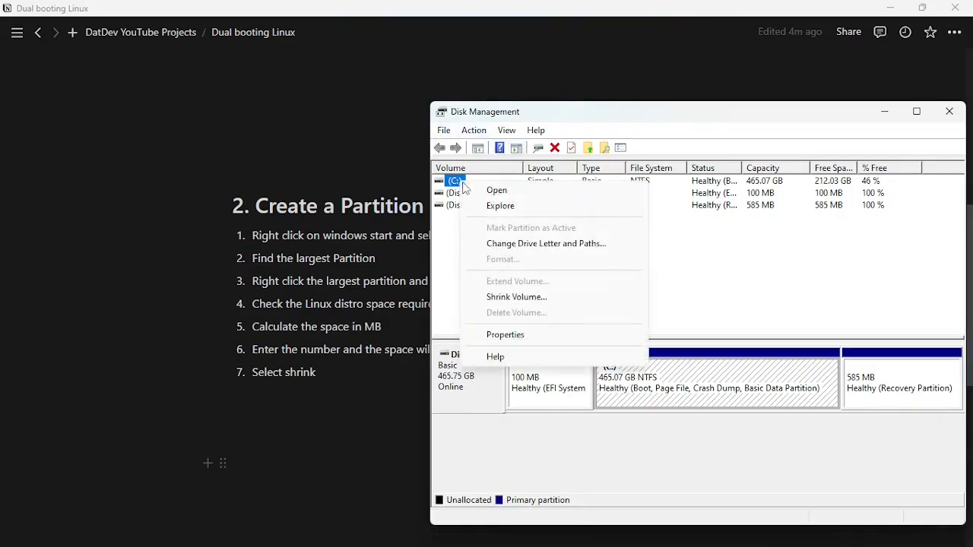
click(519, 299)
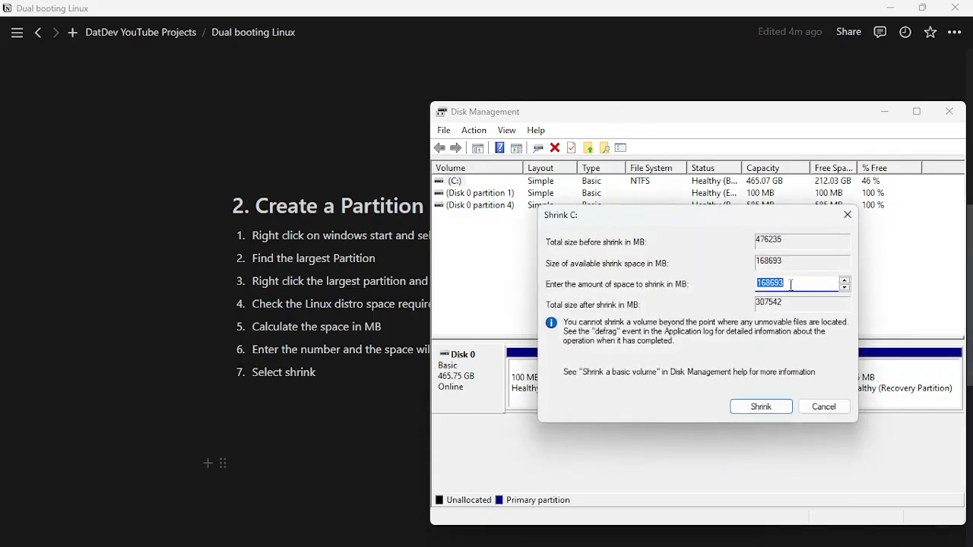
Place the Calculator result beside the Shrink C: dialog and set the amount of space to shrink to 102400 MB
key(a)
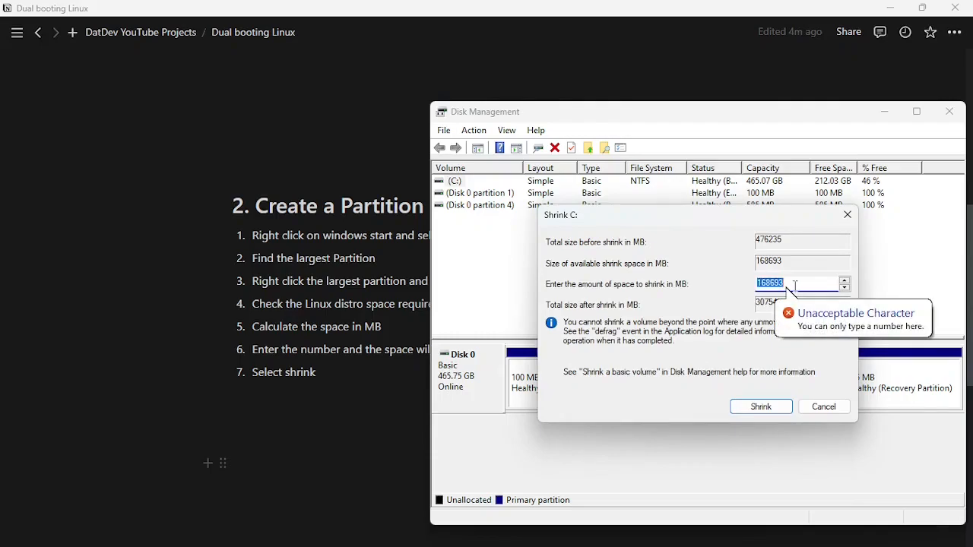
click(368, 541)
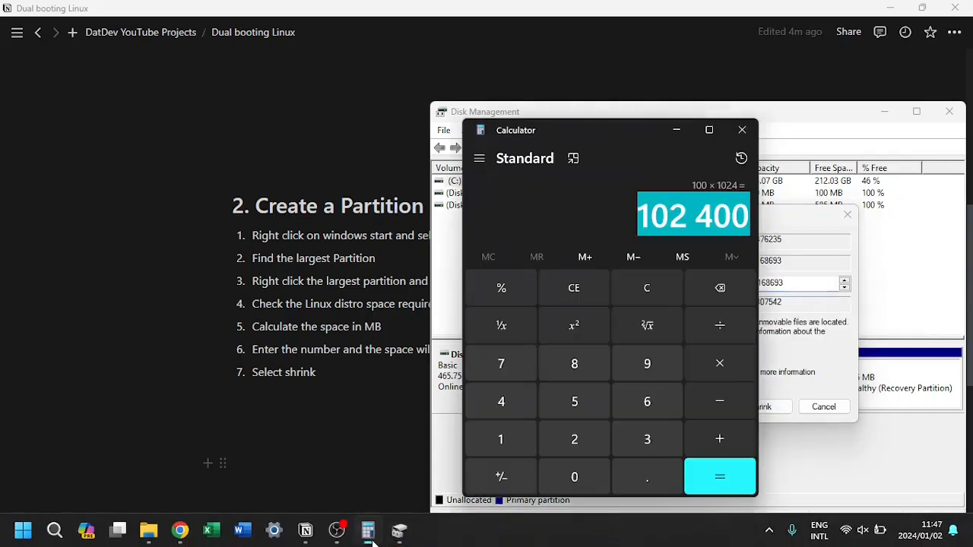
drag(605, 172, 507, 208)
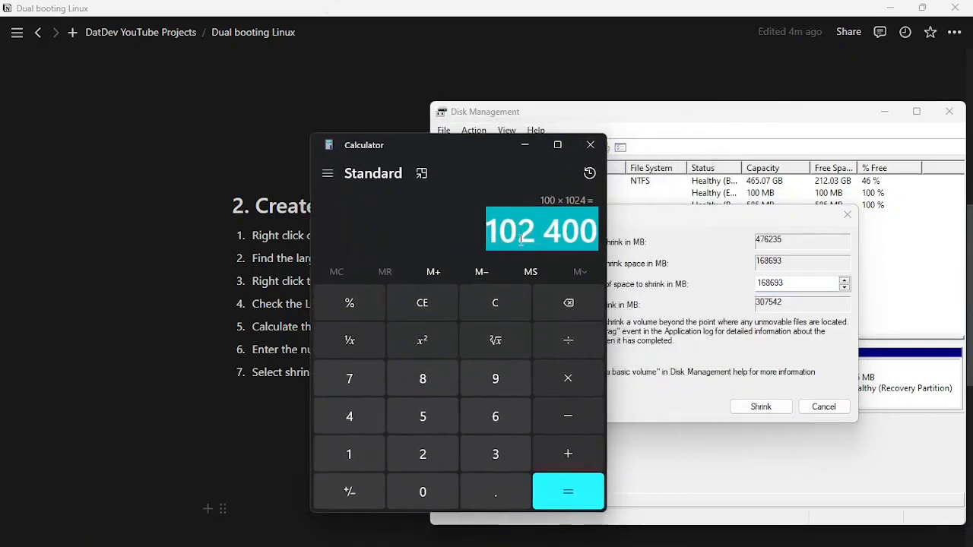
click(521, 239)
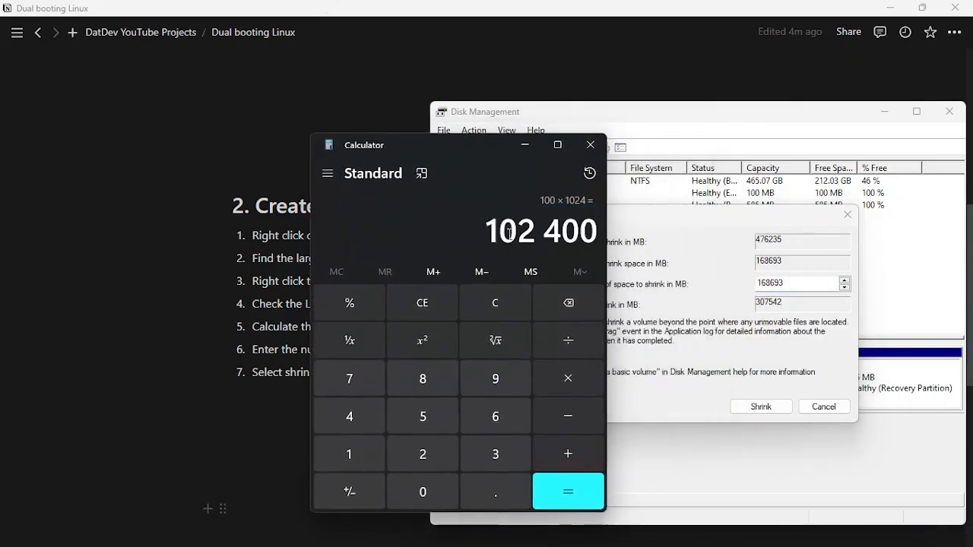
double_click(784, 282)
text(102)
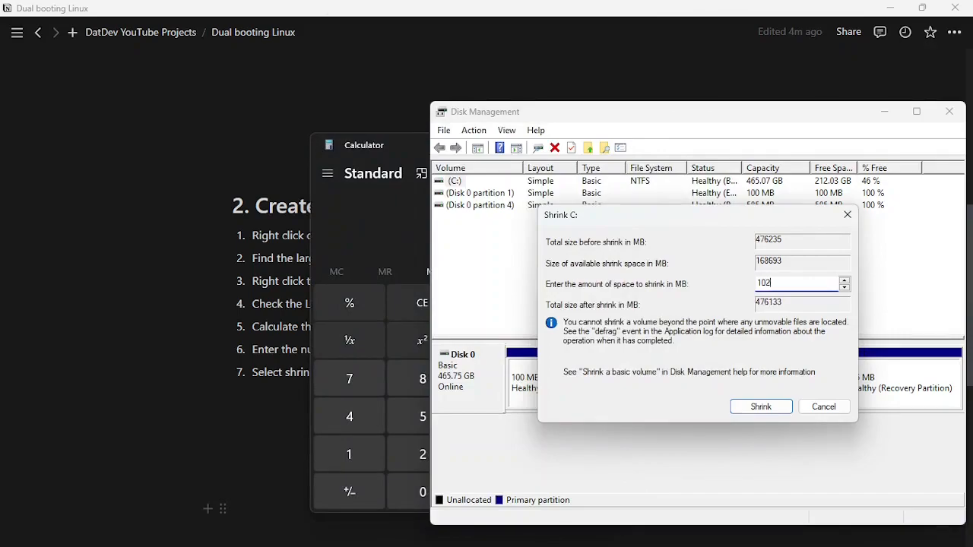
drag(379, 144, 190, 144)
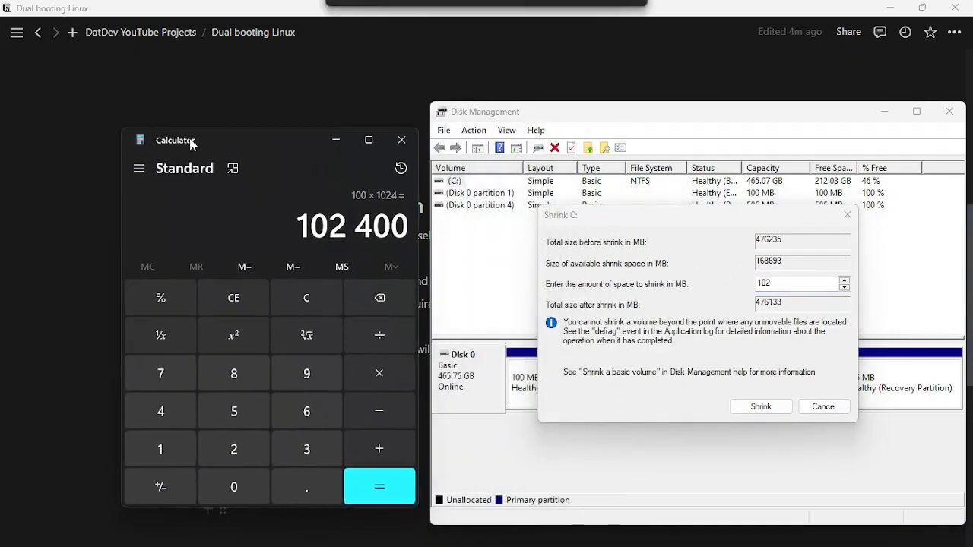
click(787, 282)
text(02400)
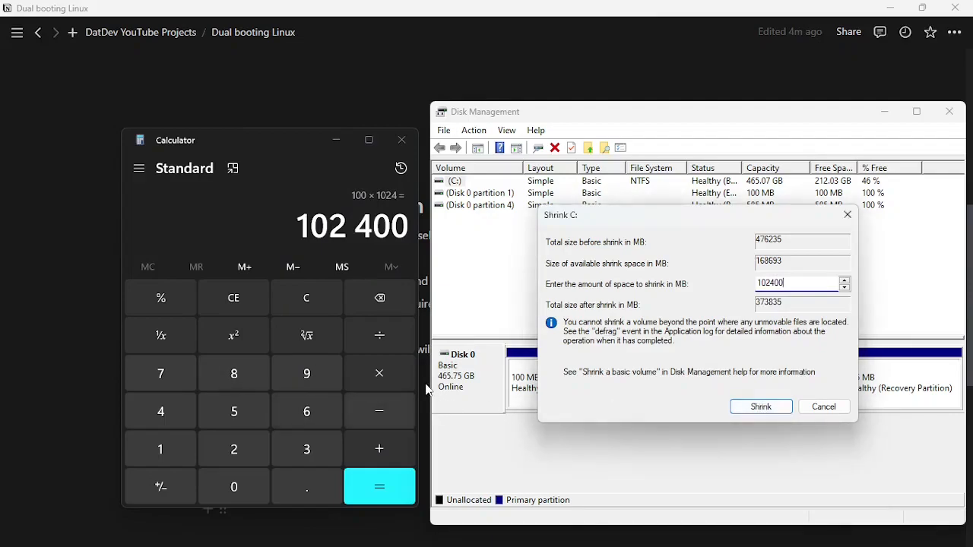
Move Calculator closer to Disk Management, shrink the C: volume by the entered amount, and select the unallocated space on Disk 0
click(281, 144)
drag(281, 142, 340, 116)
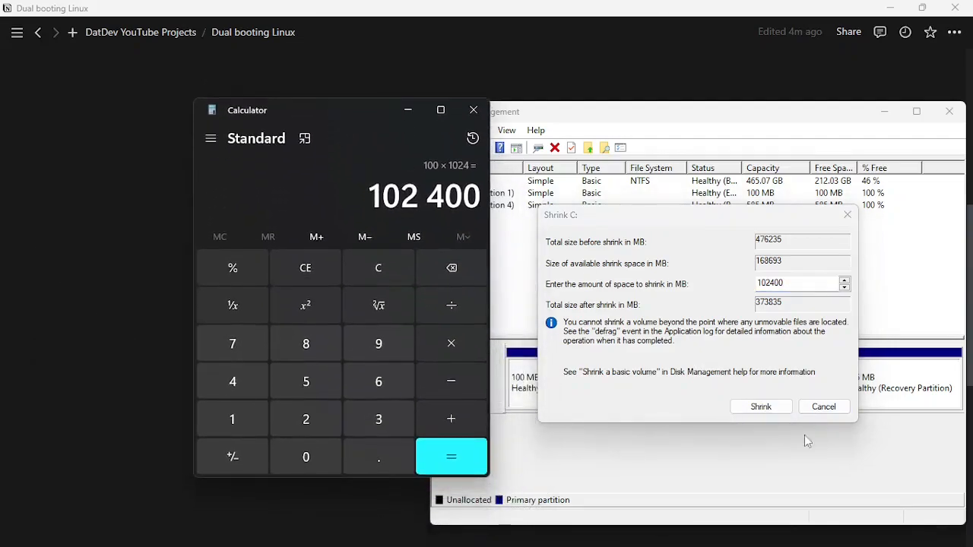
click(770, 407)
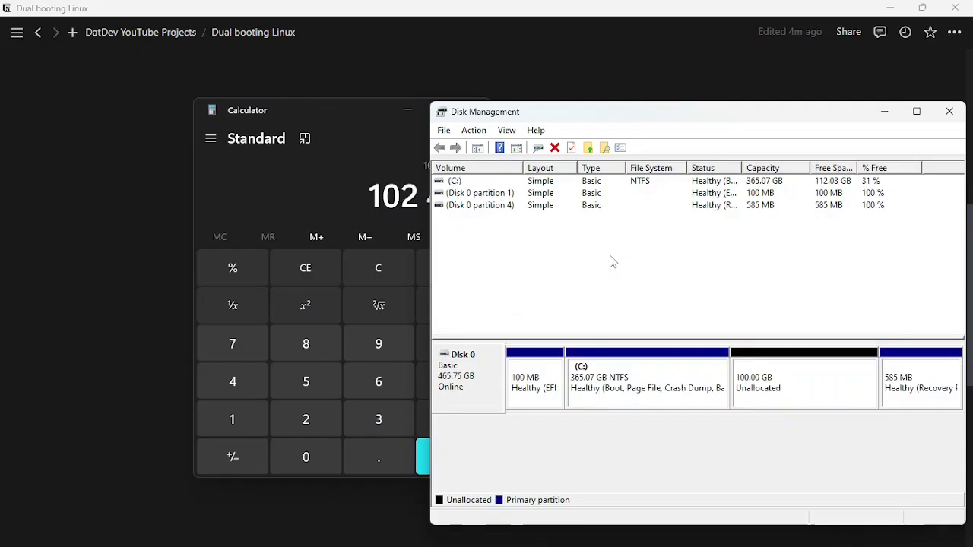
click(820, 401)
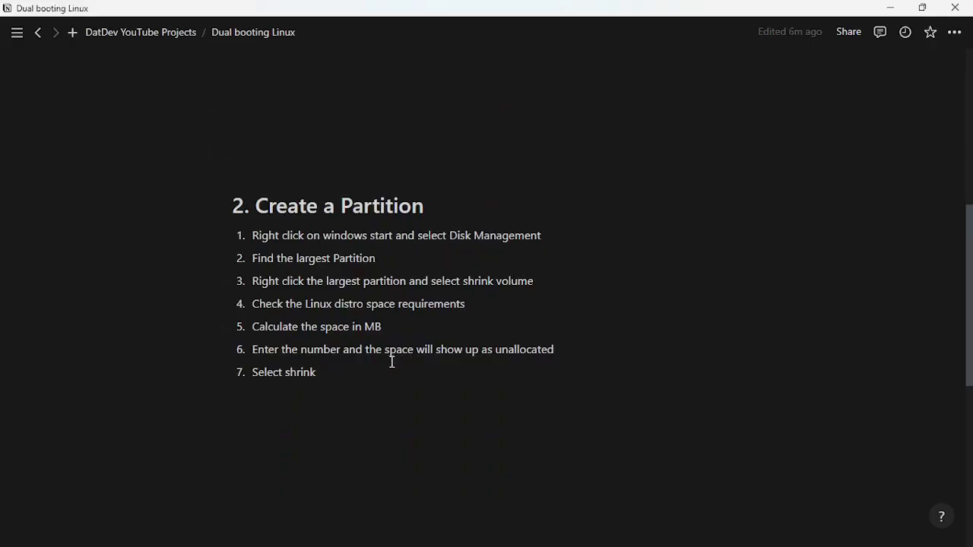
Go to the "3. Install Linux for dual boot" section of the notes and read through its six instructions
scroll(509, 357, down, 5)
scroll(509, 357, down, 1)
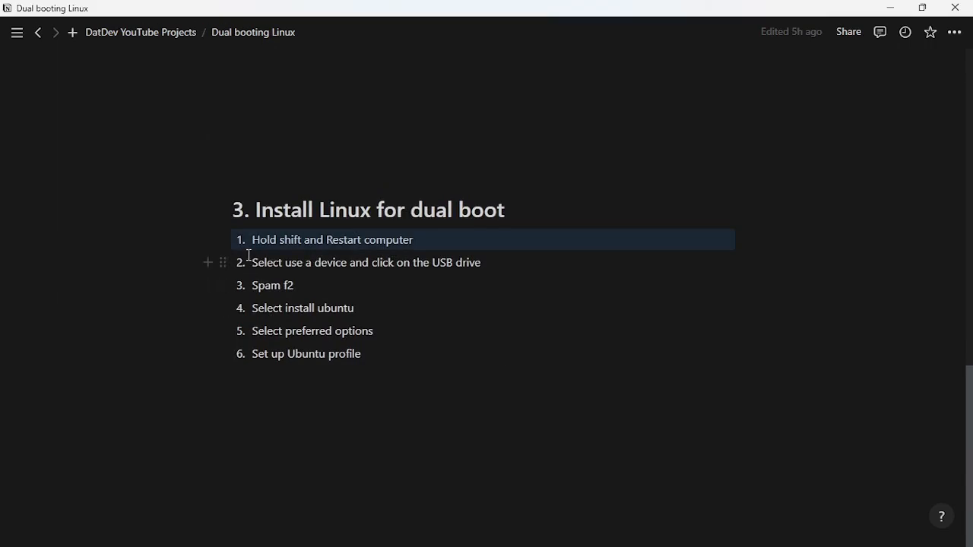
key(Down)
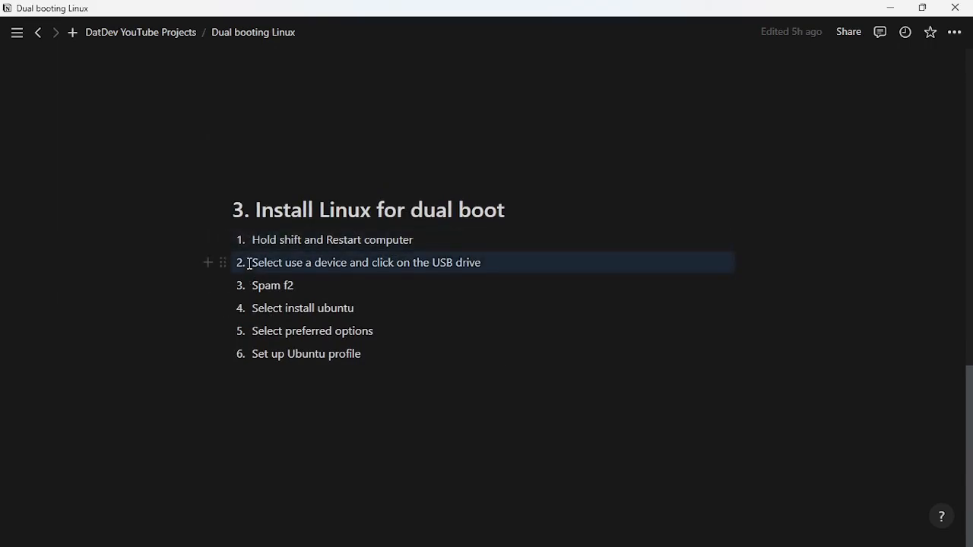
key(Down)
key(Down)
key(Down)
key(Down)
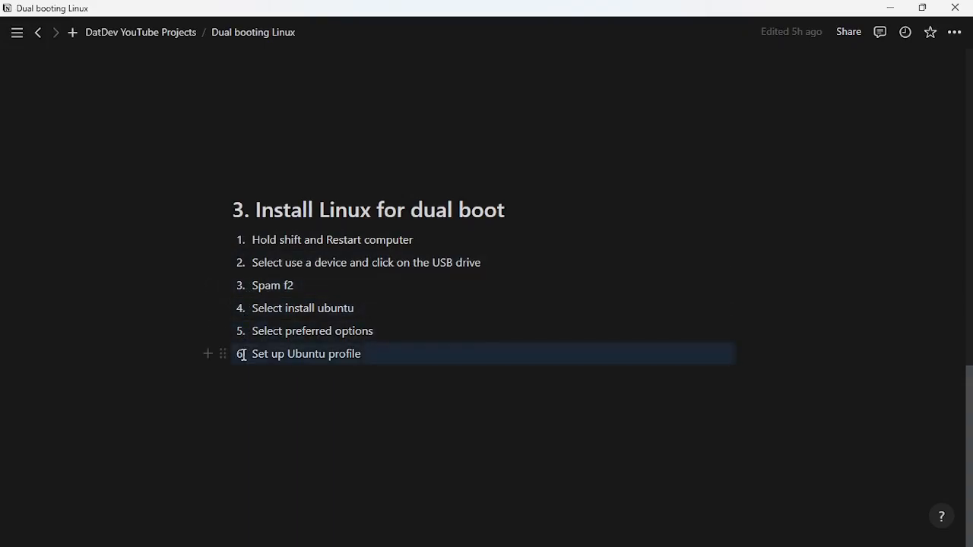
Restart the computer to reach the startup options for booting from the USB drive
key(super)
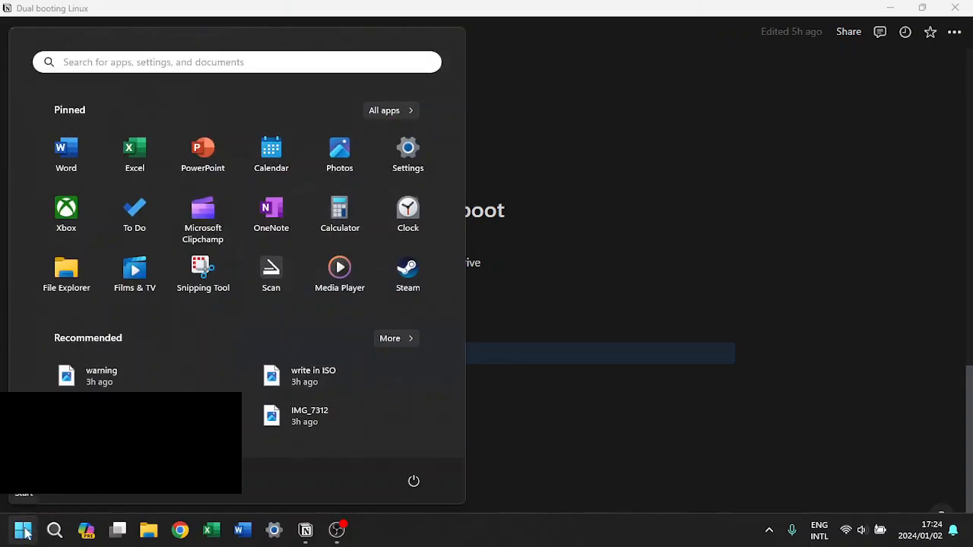
click(412, 481)
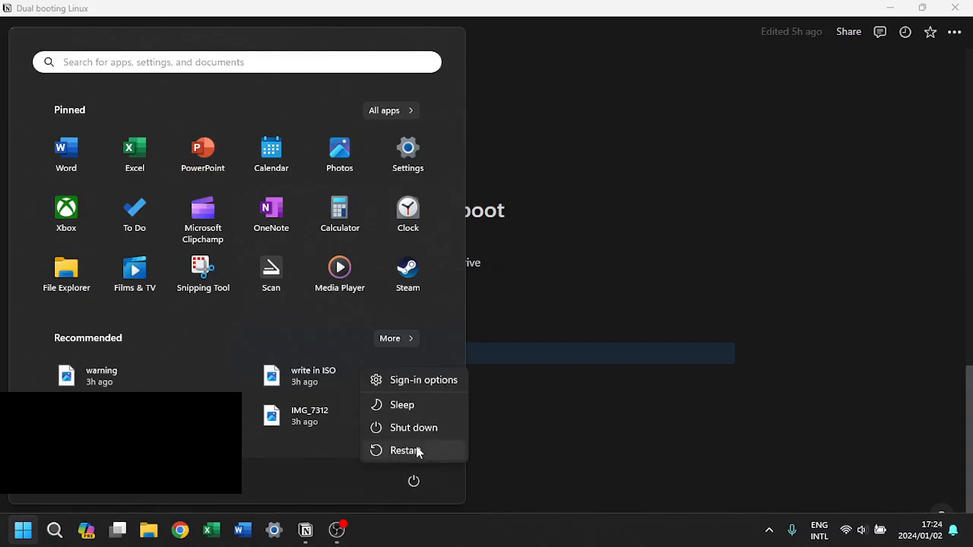
click(417, 453)
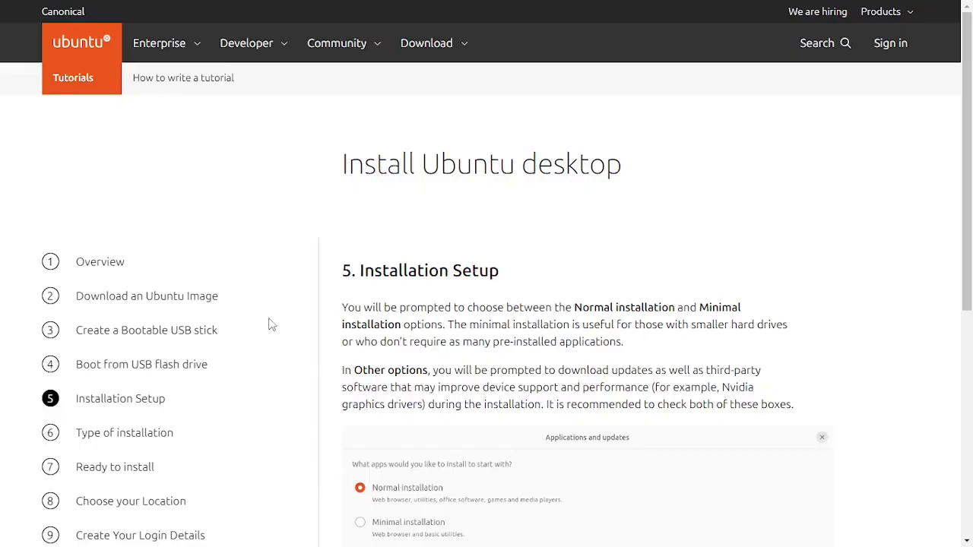
Review the Installation Setup, Type of installation and Ready to install sections of the Install Ubuntu desktop tutorial
scroll(455, 376, down, 5)
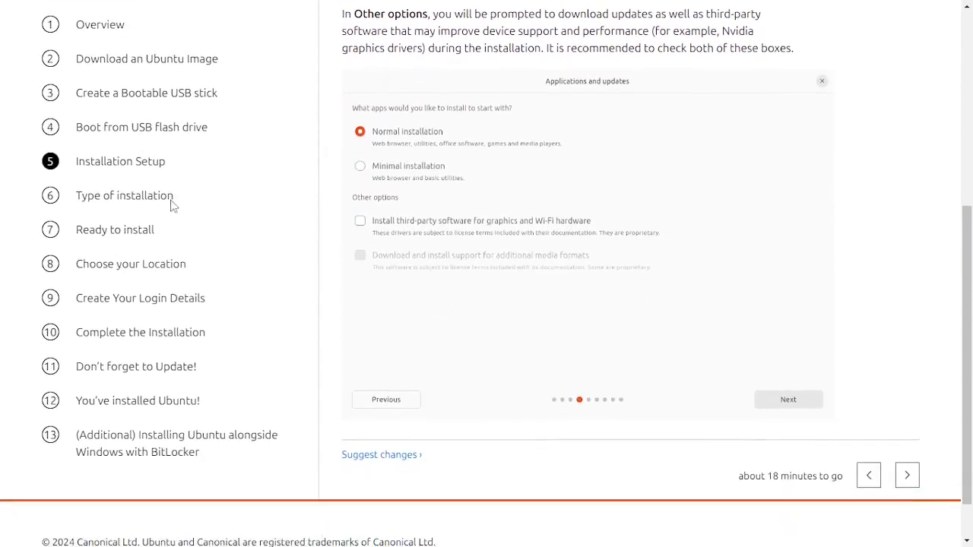
click(145, 197)
scroll(438, 311, down, 3)
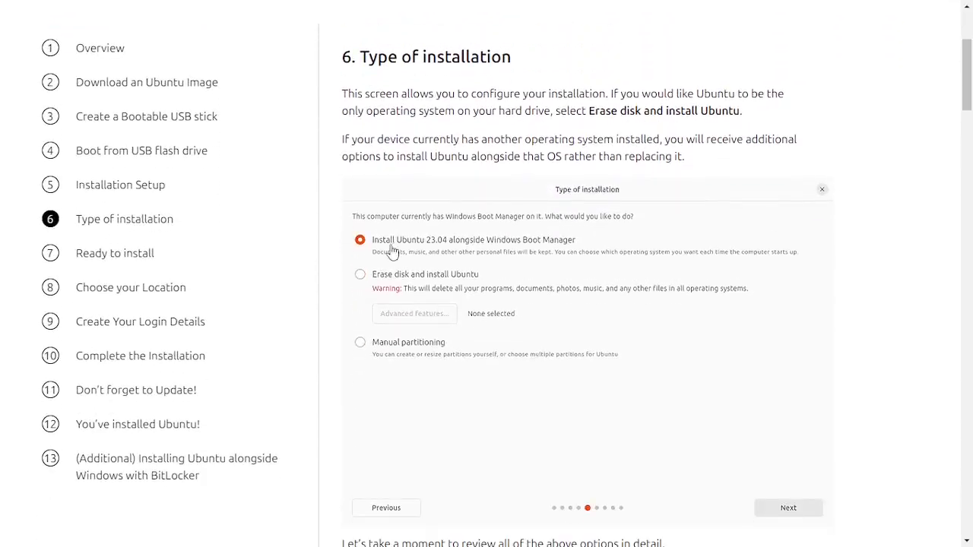
scroll(400, 326, down, 2)
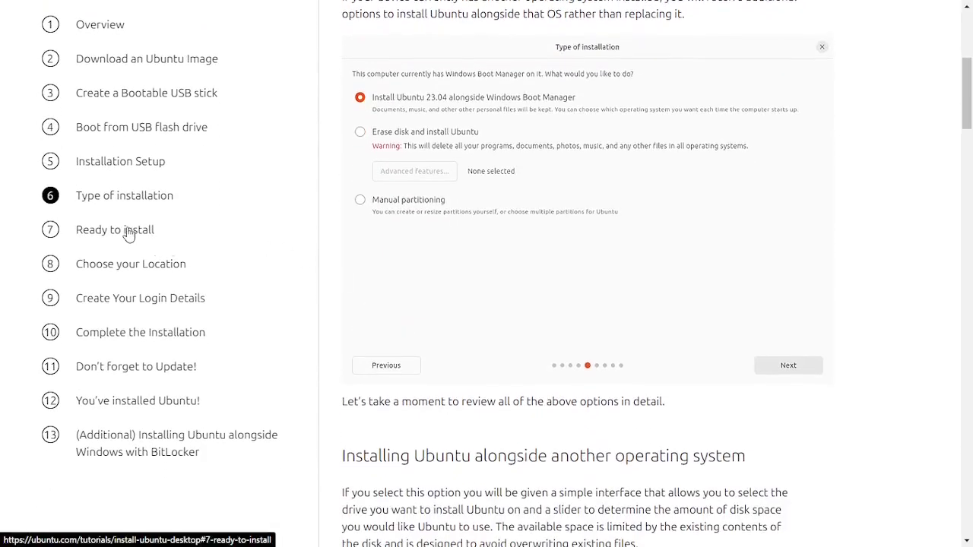
click(128, 231)
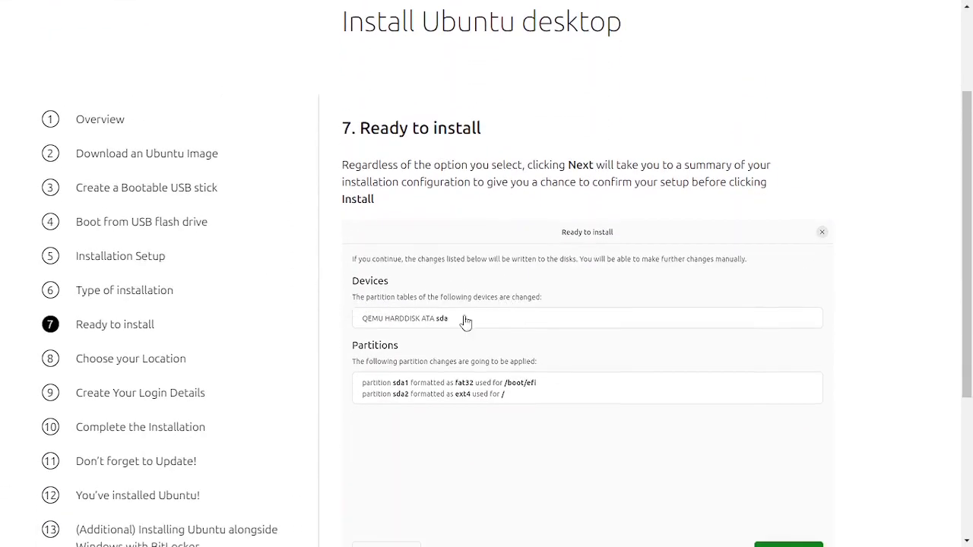
scroll(463, 376, down, 3)
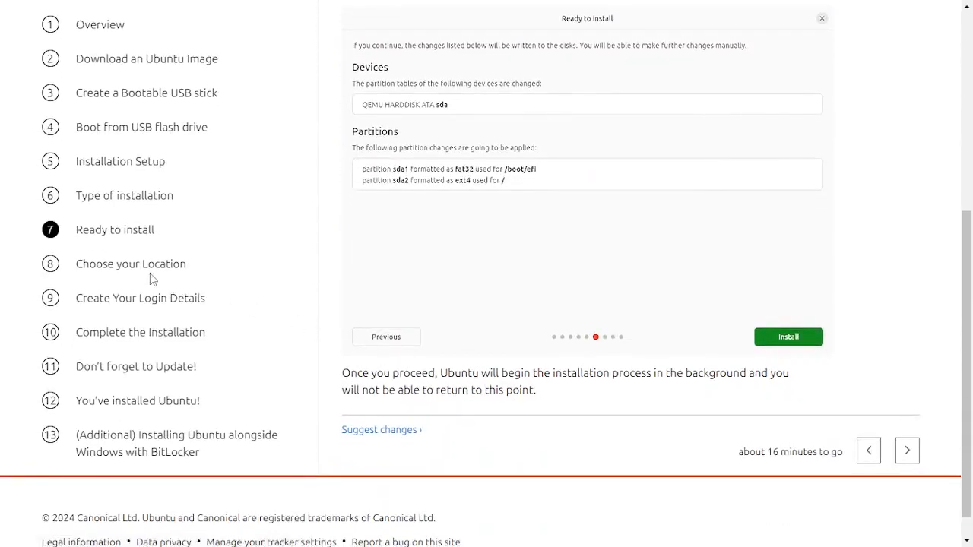